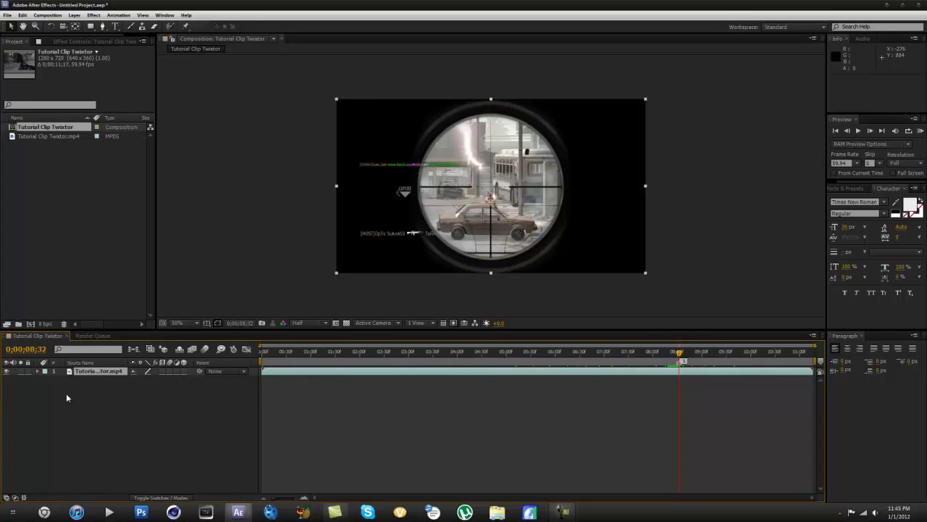
# Duplicate the sniper clip layer and select the top copy
pyautogui.click(92, 372)
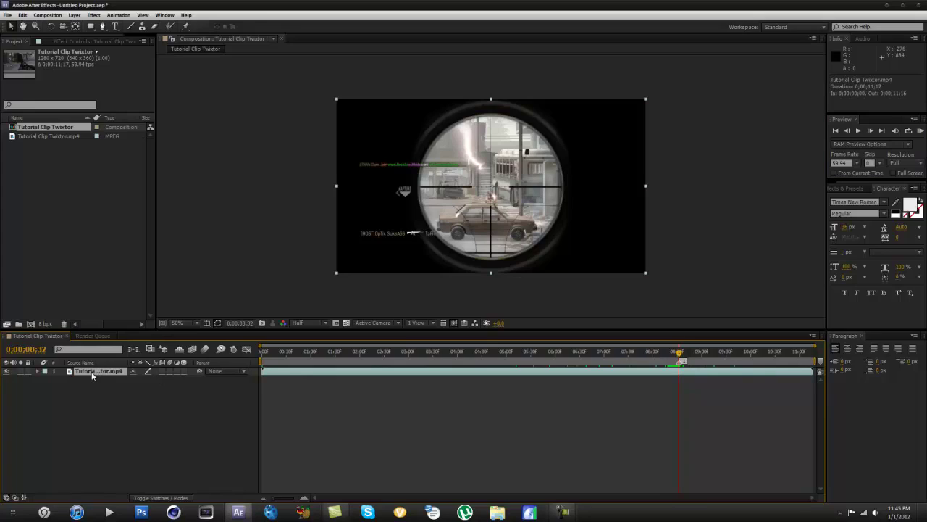
pyautogui.hotkey('ctrl', 'v')
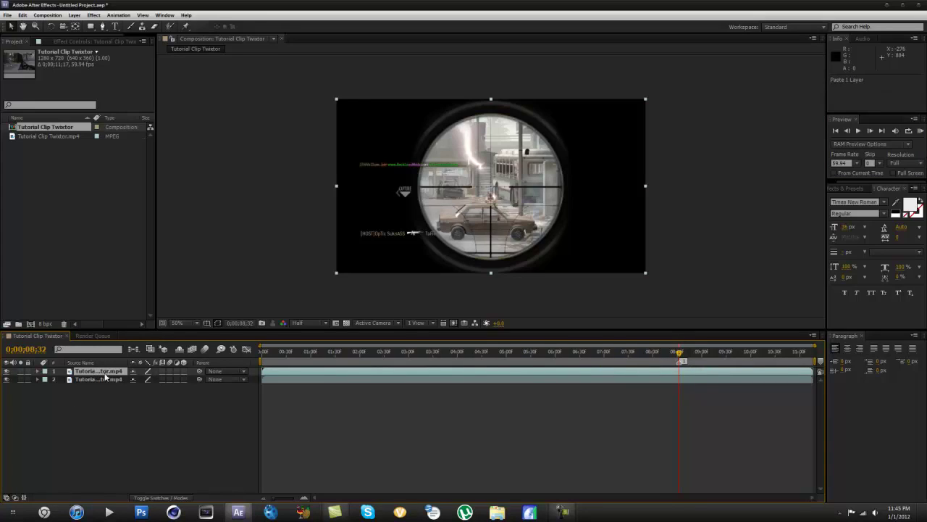
pyautogui.click(99, 373)
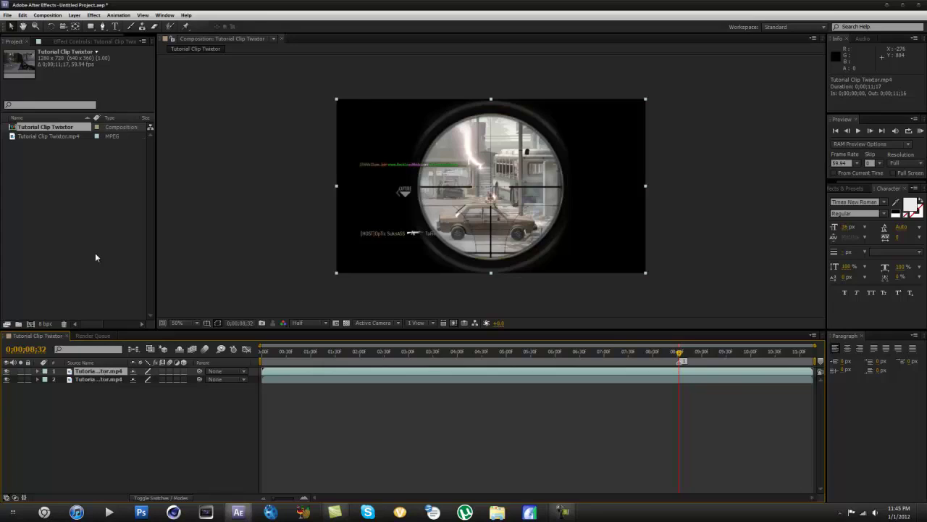
# Apply Magic Bullet Looks to the top copy and open LooksBuilder
pyautogui.click(75, 16)
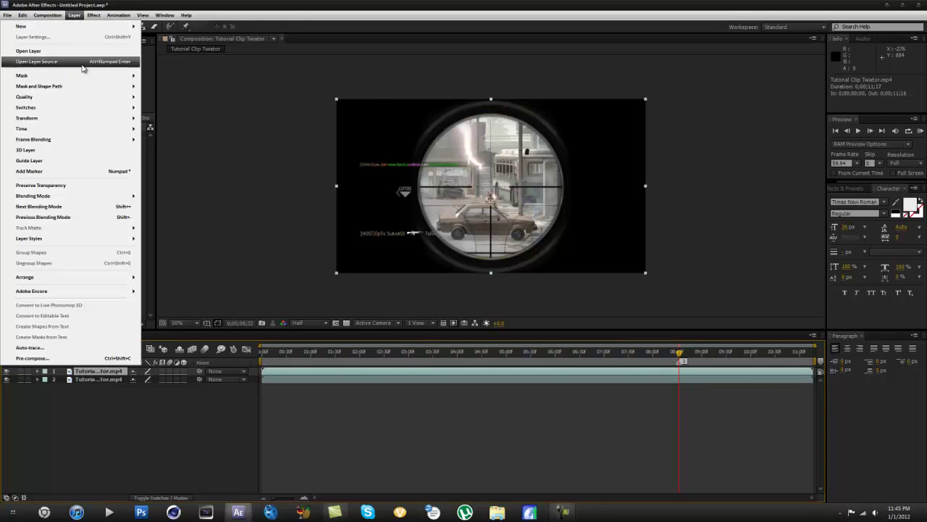
pyautogui.moveTo(94, 15)
pyautogui.moveTo(77, 168)
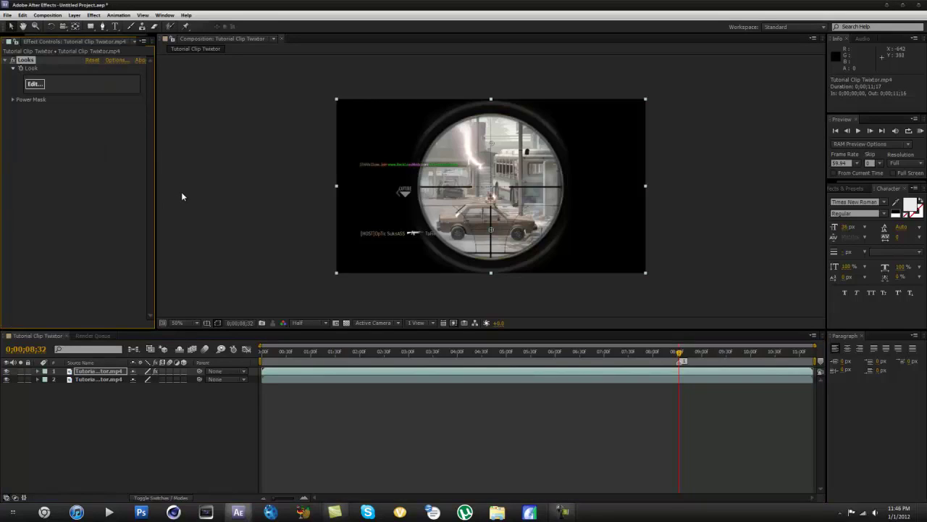
pyautogui.click(39, 84)
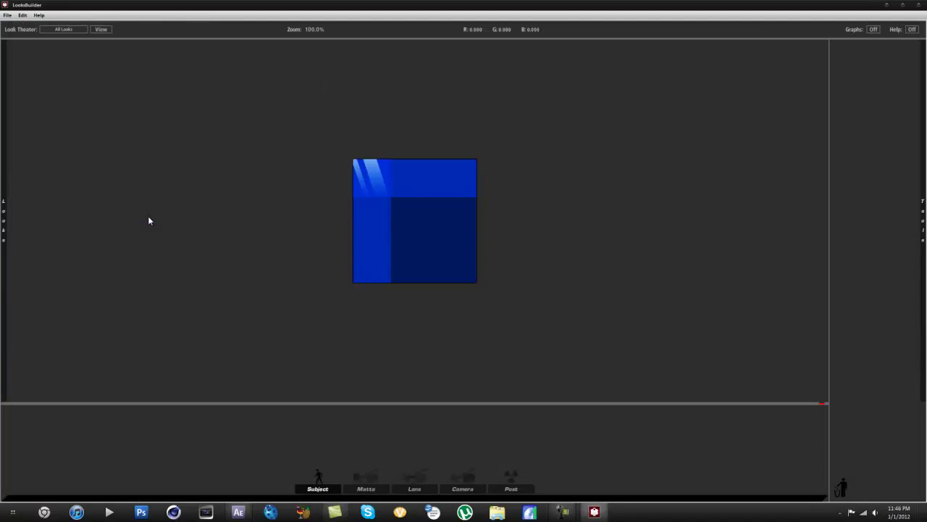
# Close LooksBuilder without changes and move the playhead to 0;07;42
pyautogui.moveTo(1, 197)
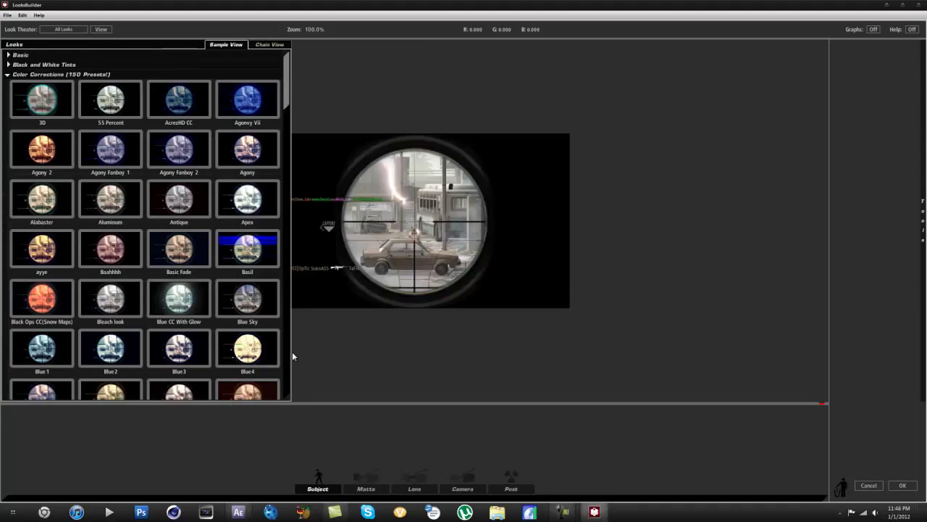
pyautogui.click(869, 485)
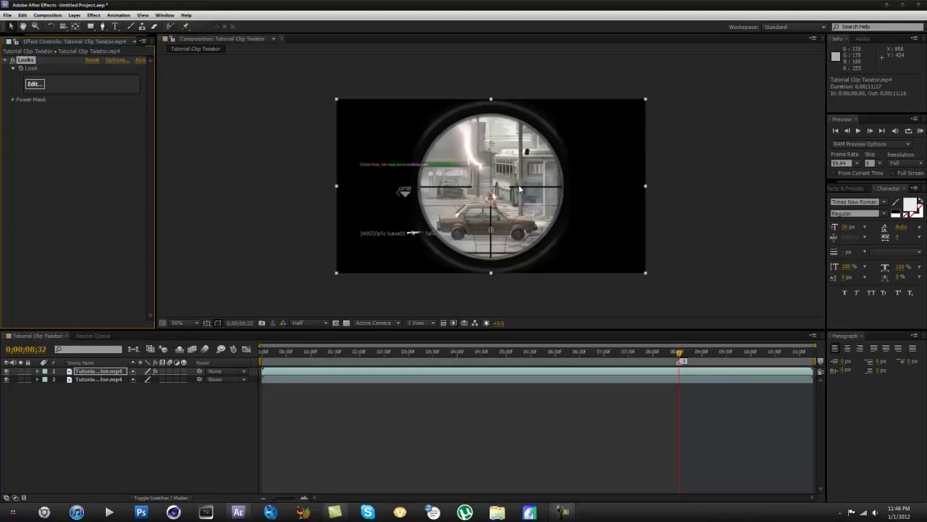
pyautogui.click(723, 353)
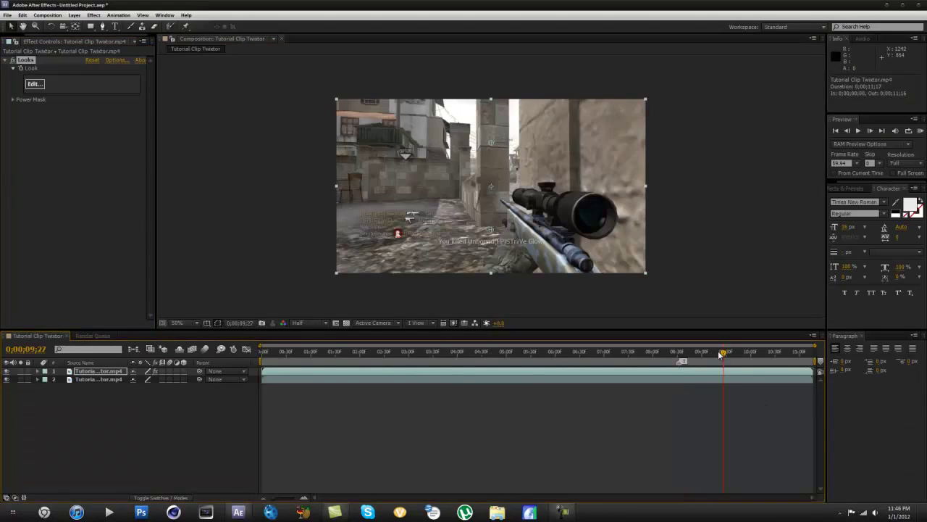
pyautogui.moveTo(721, 355); pyautogui.dragTo(615, 357)
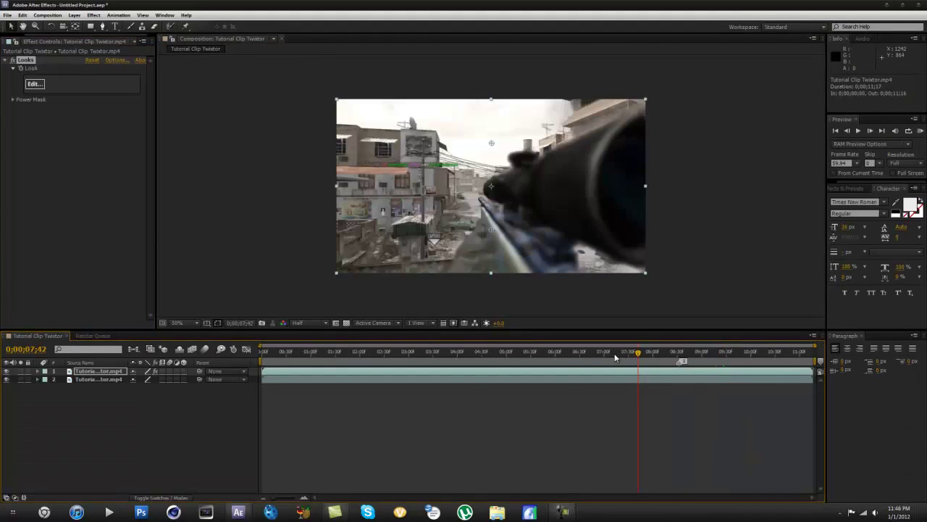
# In LooksBuilder, try Basic Fade, then apply and accept the pink Death look
pyautogui.click(33, 84)
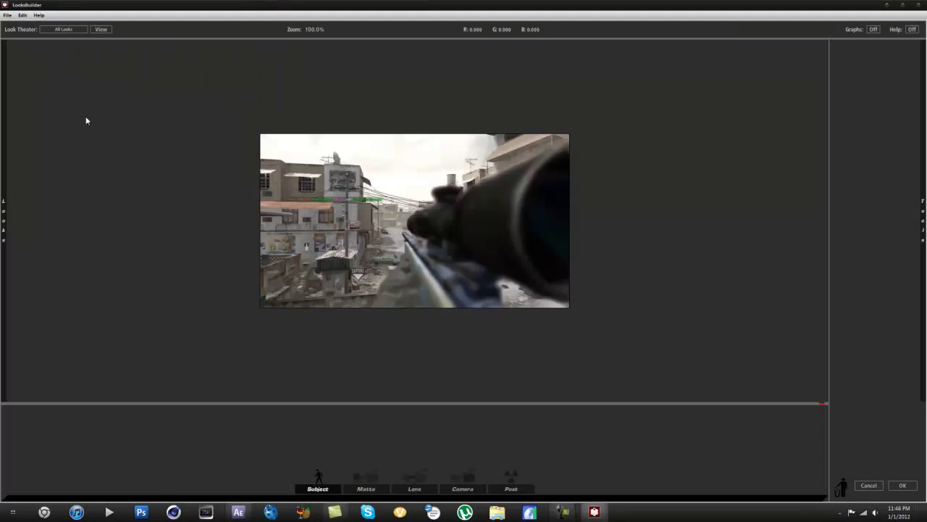
pyautogui.moveTo(2, 229)
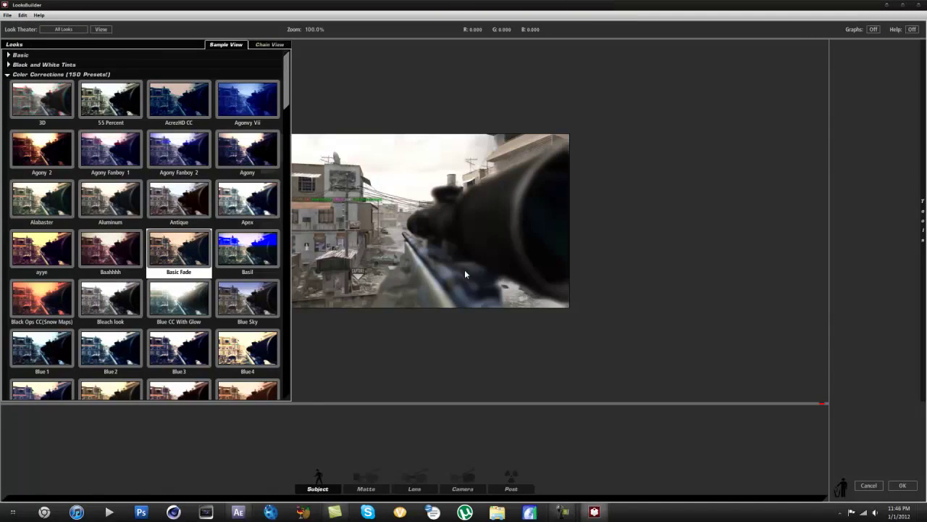
pyautogui.moveTo(468, 271); pyautogui.dragTo(468, 270)
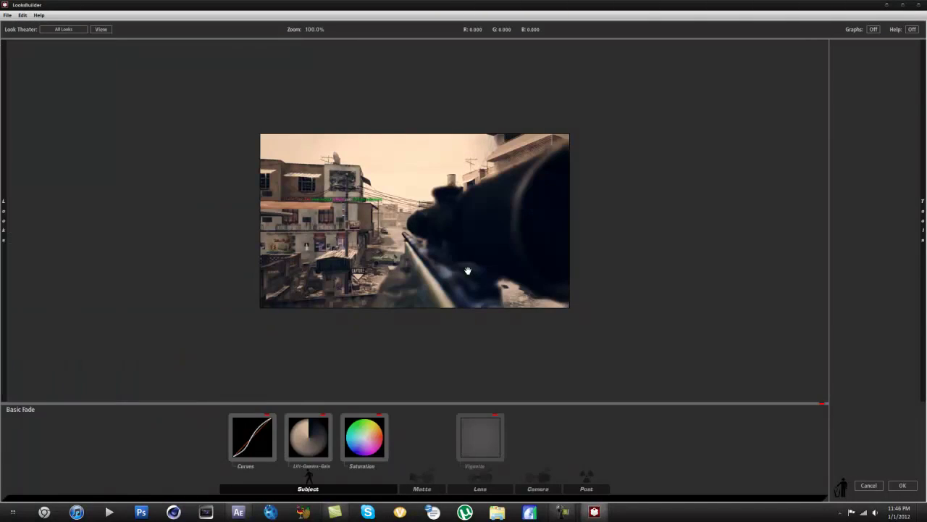
pyautogui.moveTo(1, 229)
pyautogui.scroll(-5, 158, 221)
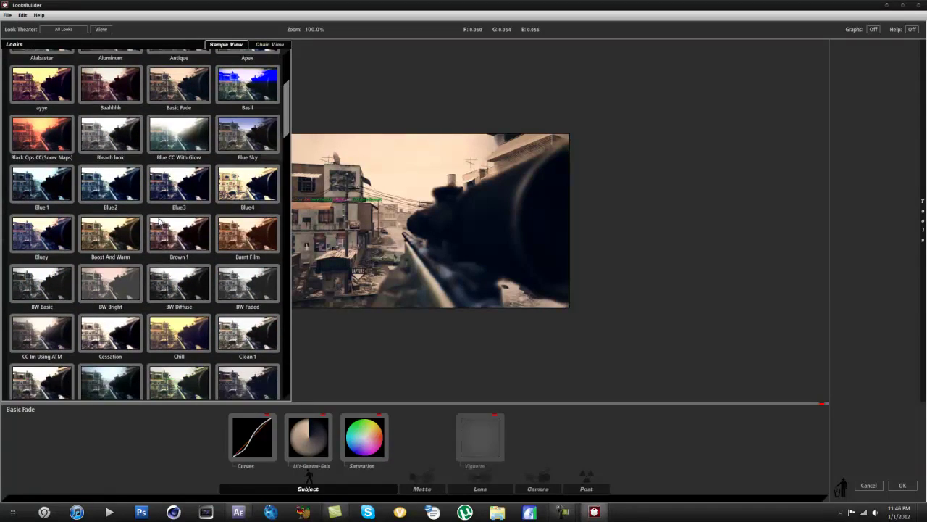
pyautogui.scroll(-3, 159, 221)
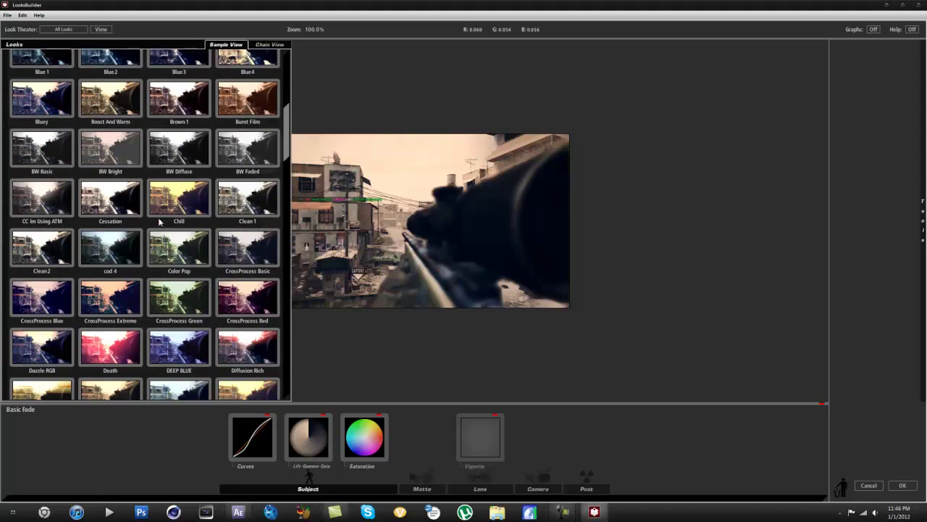
pyautogui.scroll(-1, 161, 271)
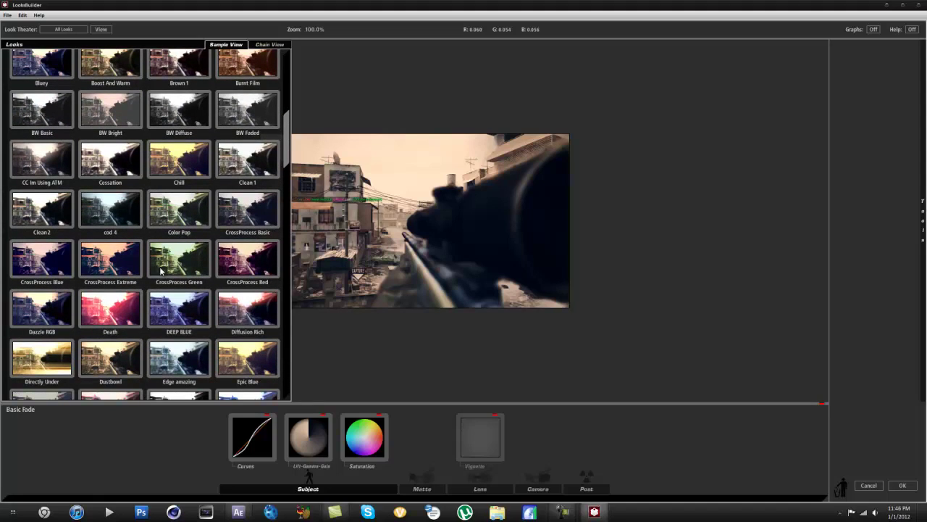
pyautogui.click(113, 313)
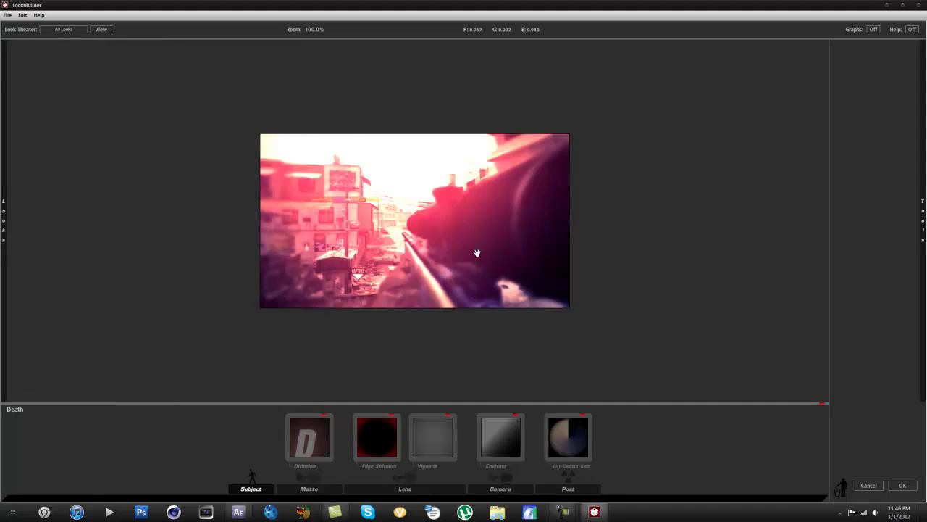
pyautogui.click(905, 484)
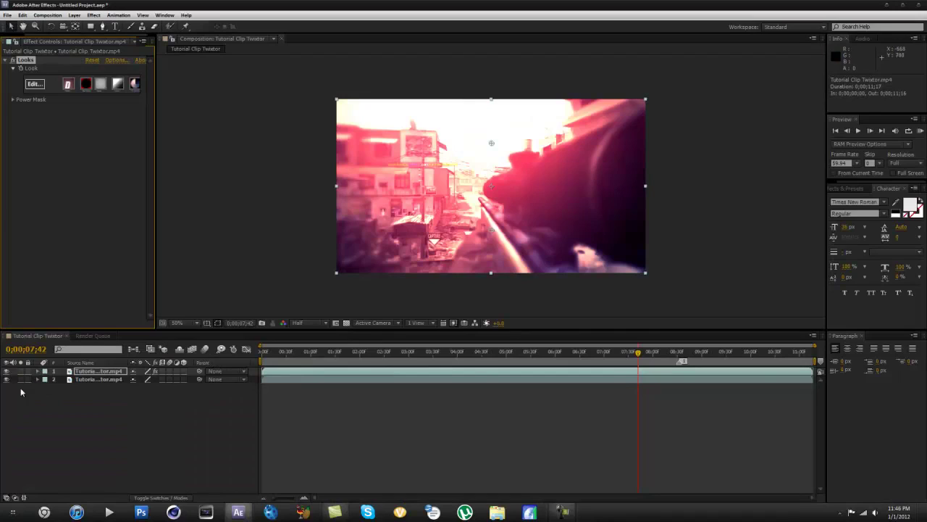
# Compare the graded top layer with the ungraded copy, reselect it, and browse effect categories
pyautogui.click(6, 371)
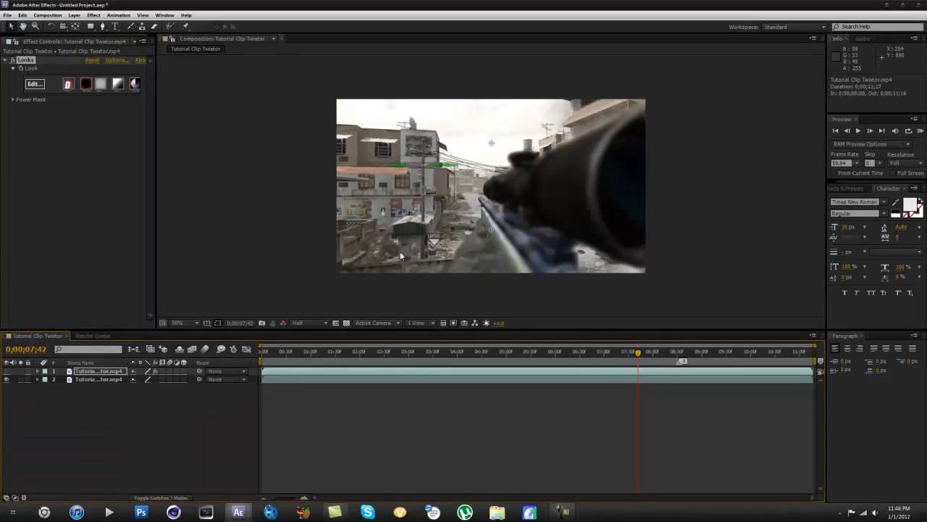
pyautogui.click(6, 371)
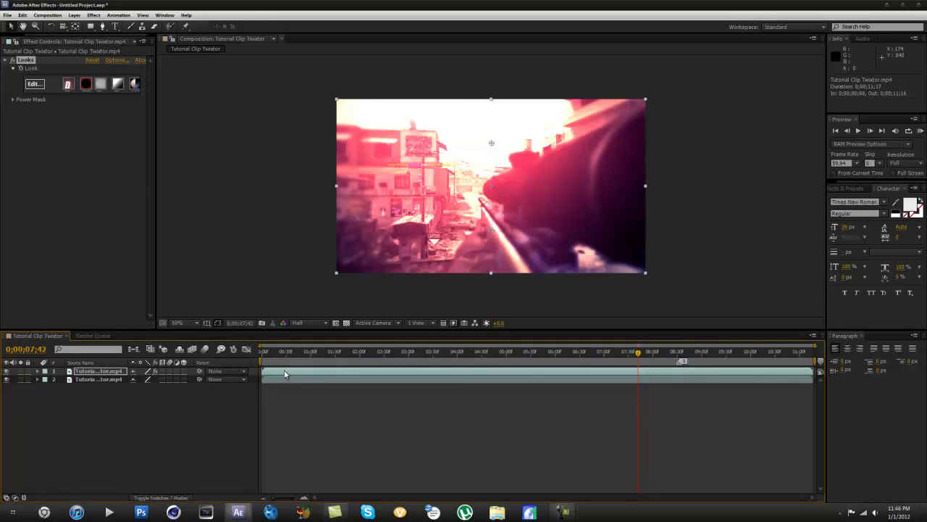
pyautogui.click(97, 18)
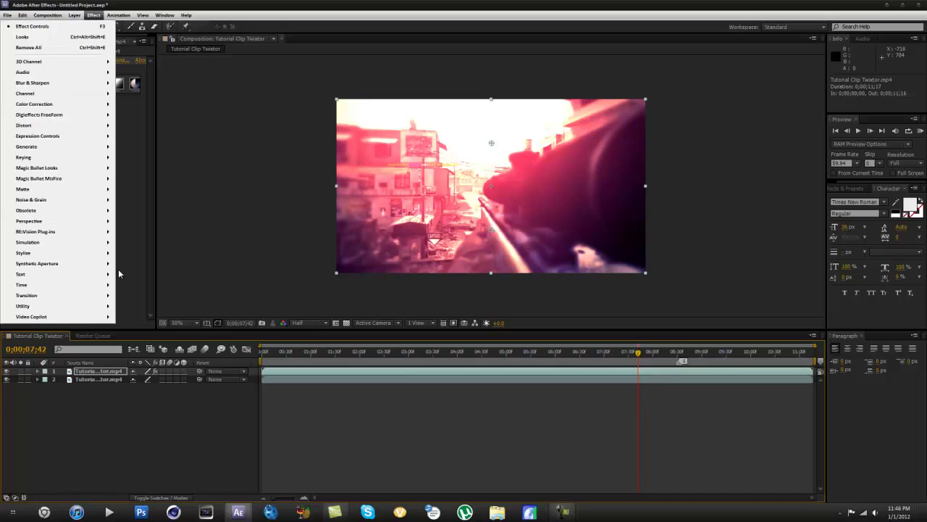
pyautogui.click(103, 373)
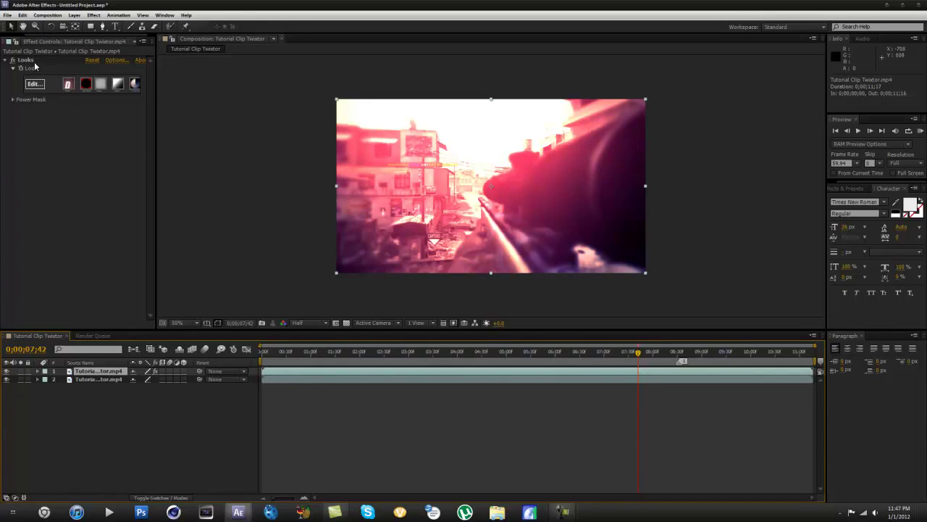
pyautogui.click(97, 379)
pyautogui.click(96, 373)
pyautogui.click(94, 15)
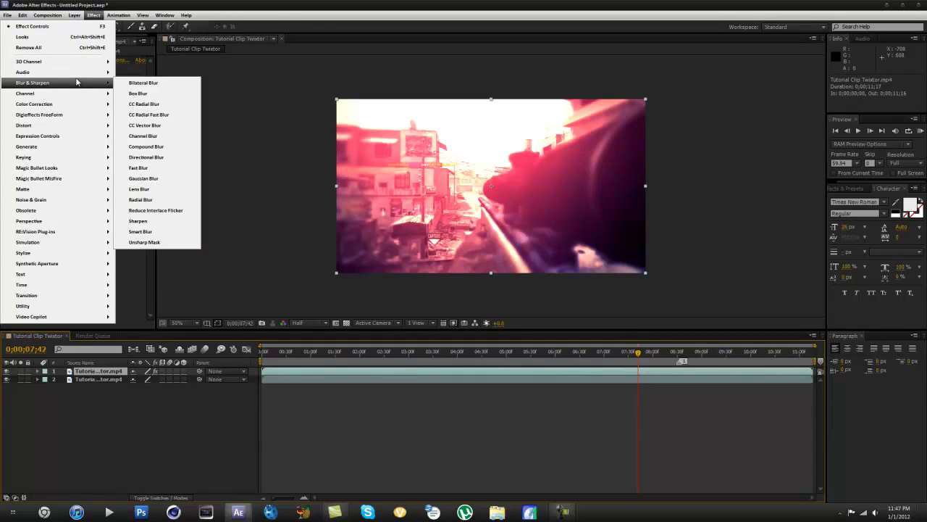
# Add CC Lens to the graded top layer with Size 0, then go to 0;08;32
pyautogui.moveTo(68, 125)
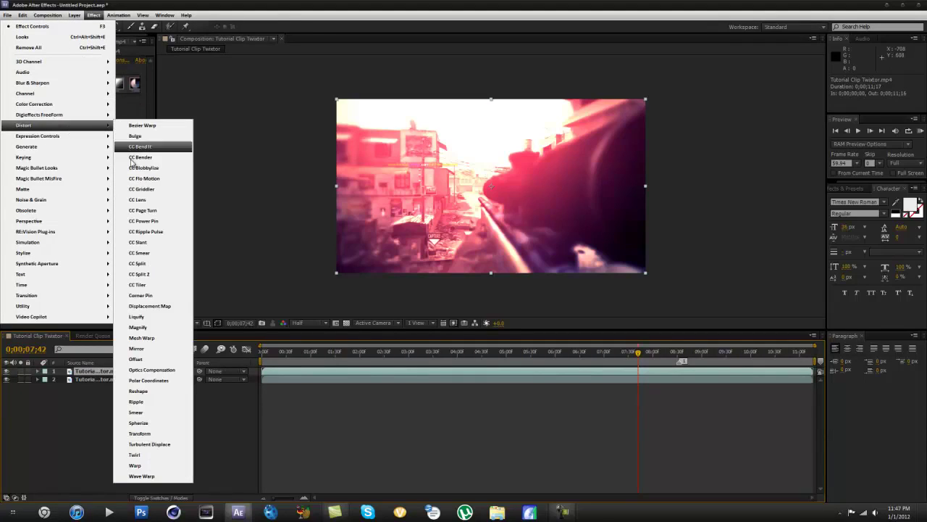
pyautogui.click(143, 200)
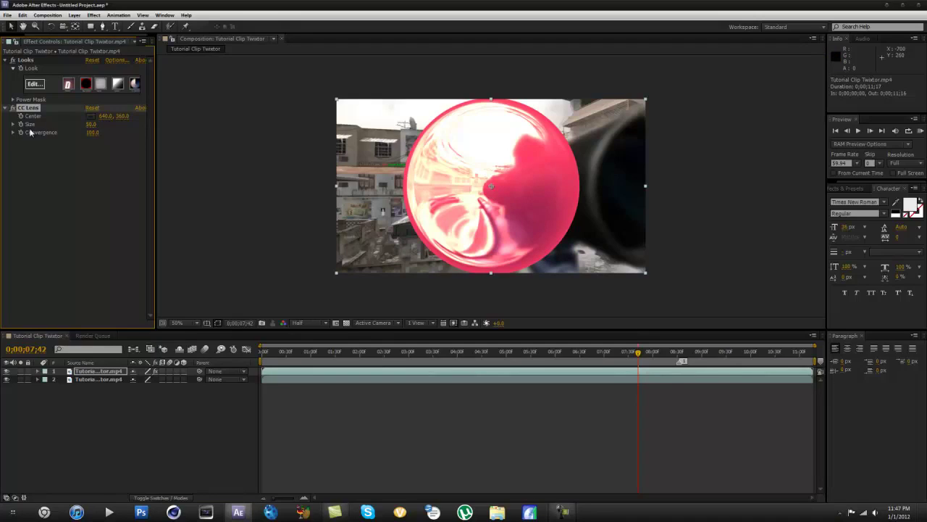
pyautogui.click(90, 124)
pyautogui.write('0')
pyautogui.press('Return')
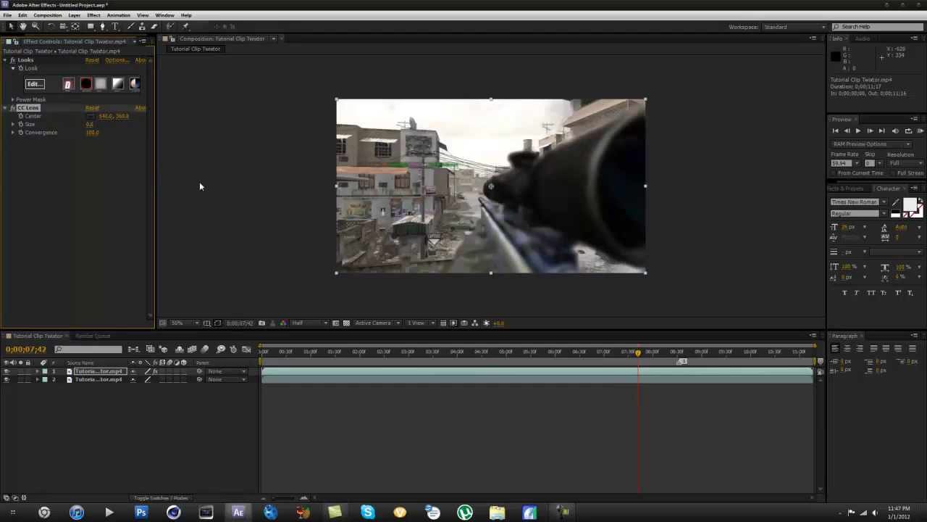
pyautogui.click(678, 355)
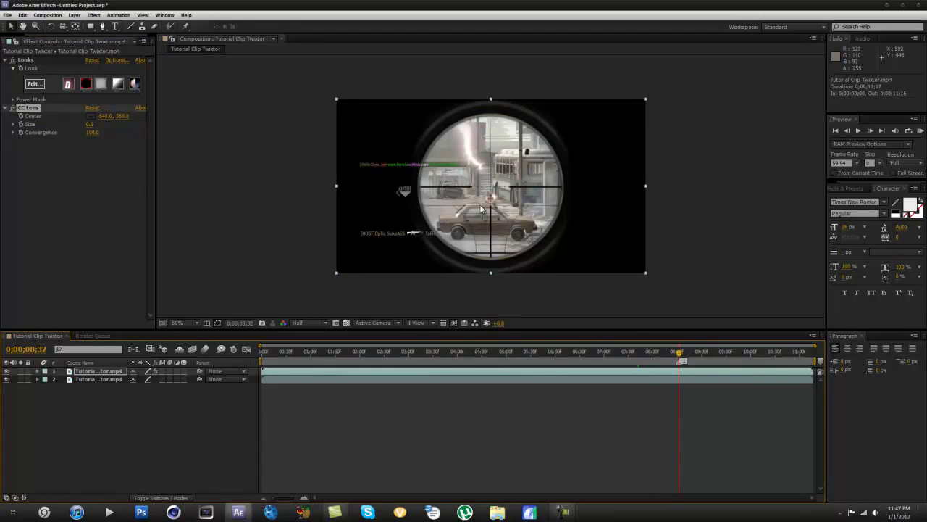
# Keyframe CC Lens Size at 0 at the scope-in and 500 at 10;00
pyautogui.click(33, 140)
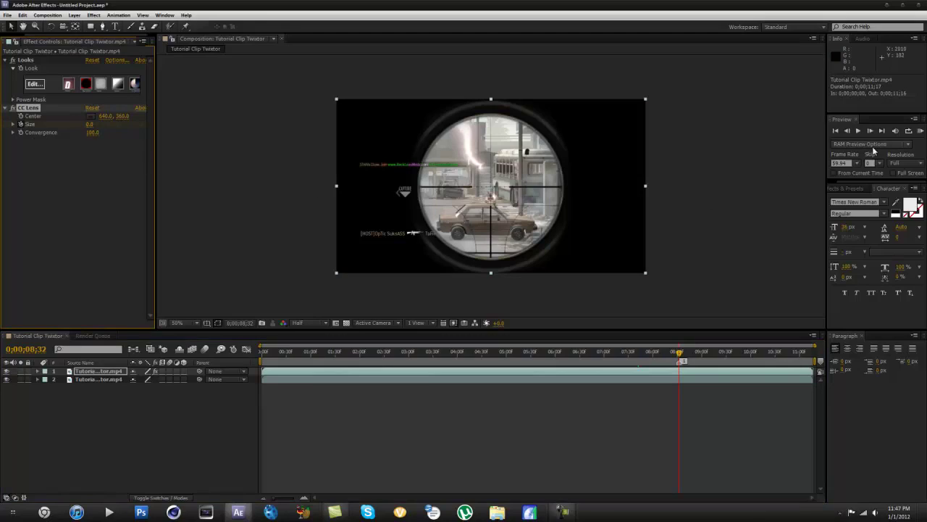
pyautogui.moveTo(677, 356); pyautogui.dragTo(751, 365)
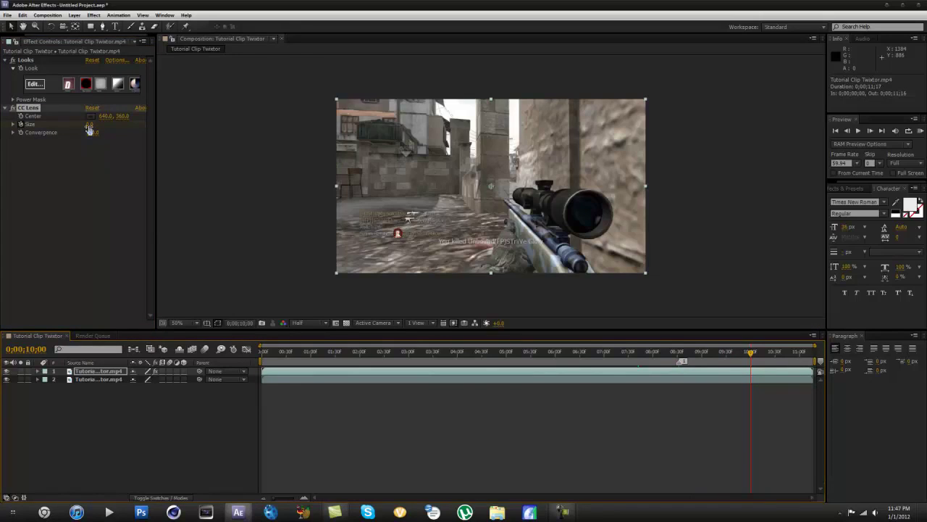
pyautogui.moveTo(89, 129); pyautogui.dragTo(542, 152)
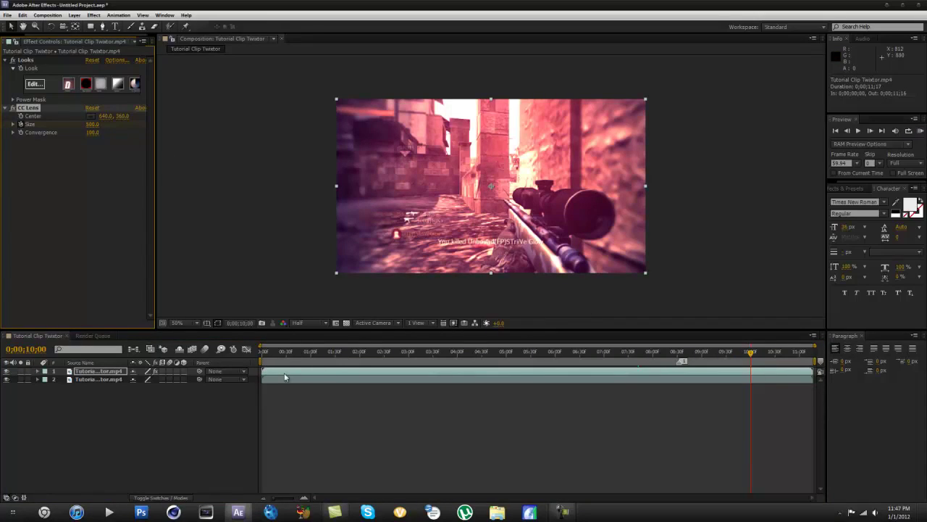
# Move through the timeline to just before the scope-in, around 0;08;31
pyautogui.click(362, 353)
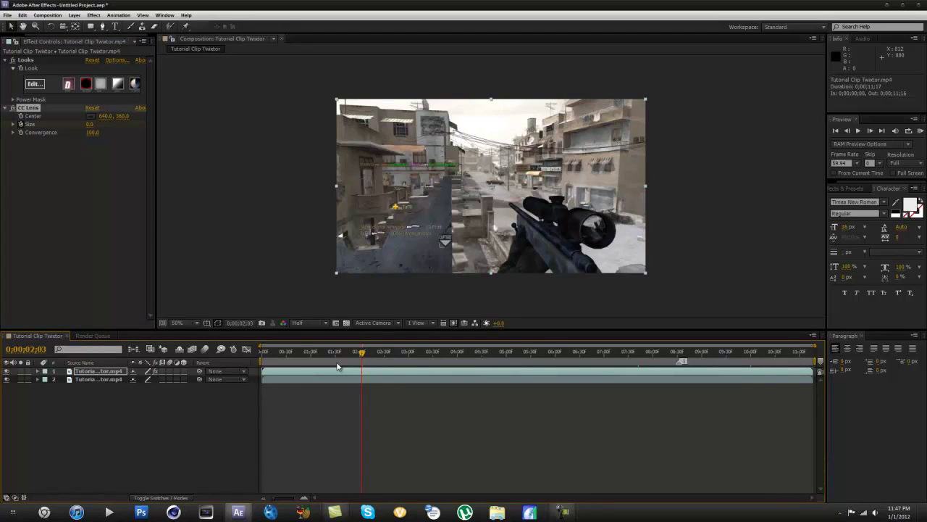
pyautogui.click(520, 352)
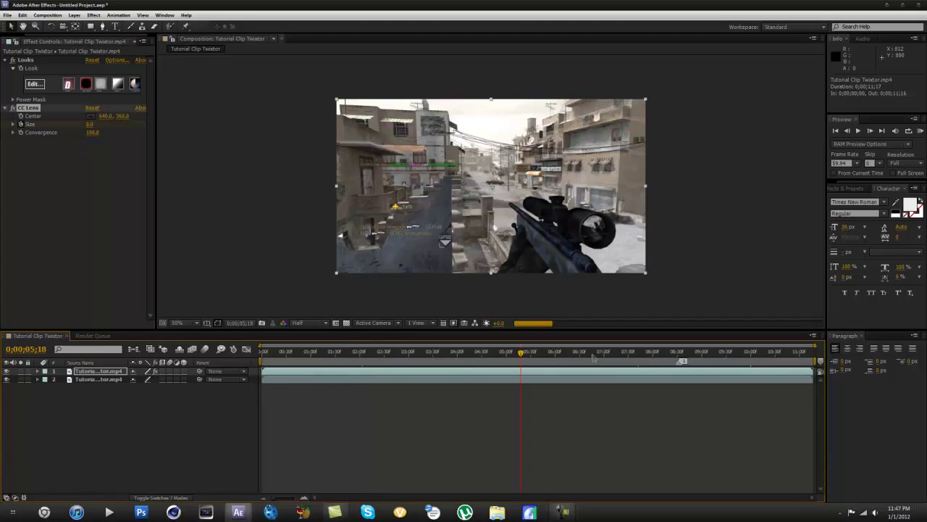
pyautogui.click(613, 353)
pyautogui.moveTo(656, 353); pyautogui.dragTo(675, 353)
# Step frame by frame from 08;26 to 08;49 as the bubble grows to Size 99.8, then start RAM Preview
pyautogui.click(871, 132)
pyautogui.click(871, 131)
pyautogui.click(871, 131)
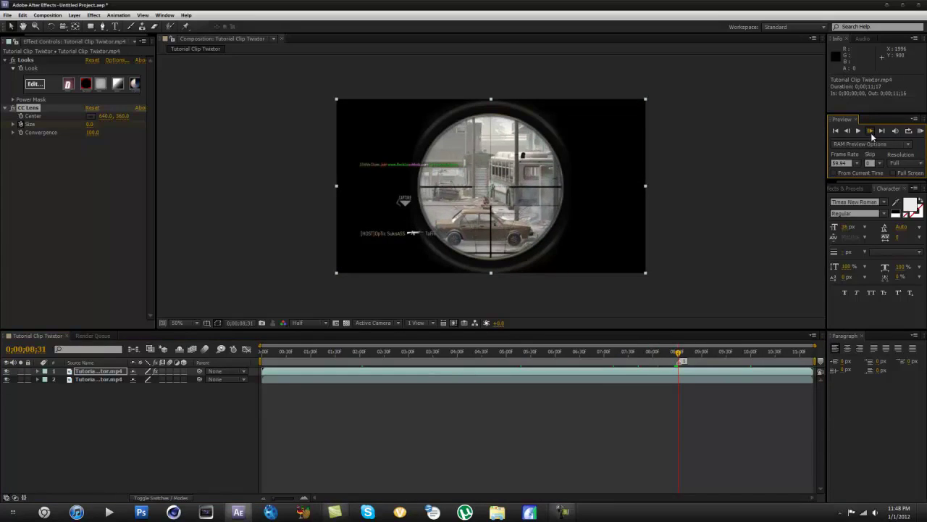
pyautogui.click(871, 131)
pyautogui.click(870, 131)
pyautogui.click(871, 132)
pyautogui.click(870, 131)
pyautogui.click(871, 131)
pyautogui.click(870, 131)
pyautogui.click(871, 131)
pyautogui.click(870, 131)
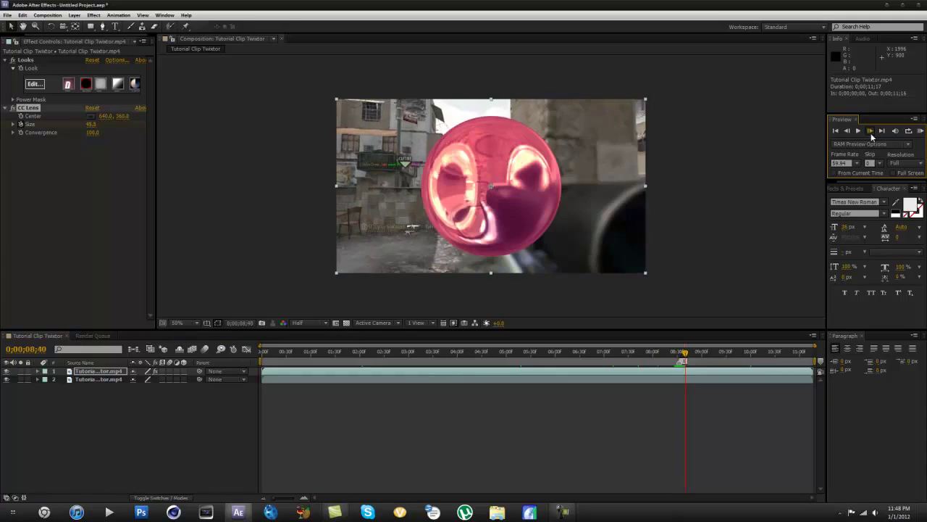
pyautogui.click(871, 131)
pyautogui.click(870, 131)
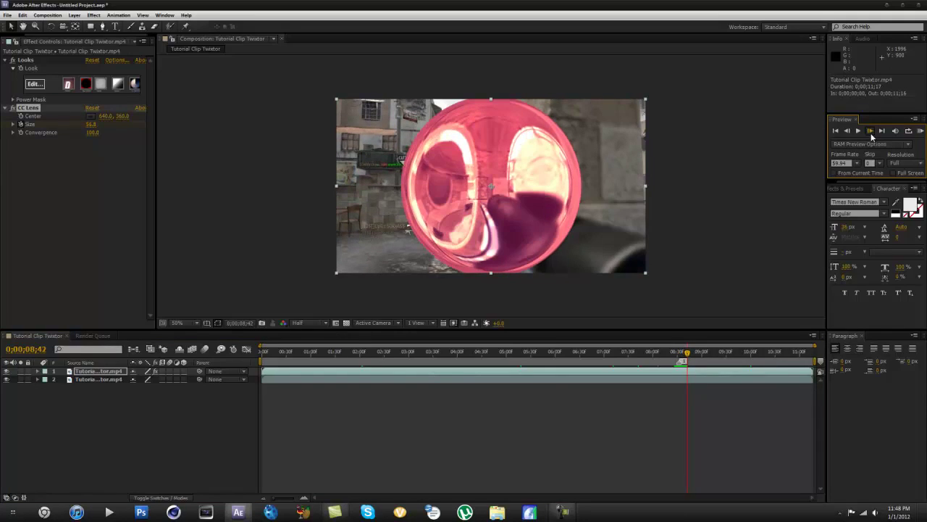
pyautogui.click(871, 131)
pyautogui.click(871, 131)
pyautogui.click(871, 131)
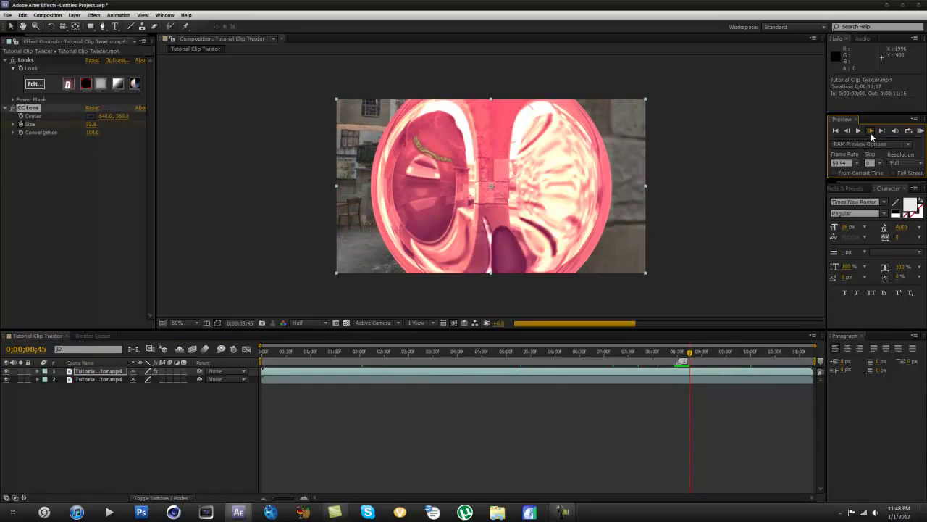
pyautogui.click(871, 131)
pyautogui.click(872, 133)
pyautogui.click(872, 134)
pyautogui.click(872, 133)
pyautogui.click(921, 131)
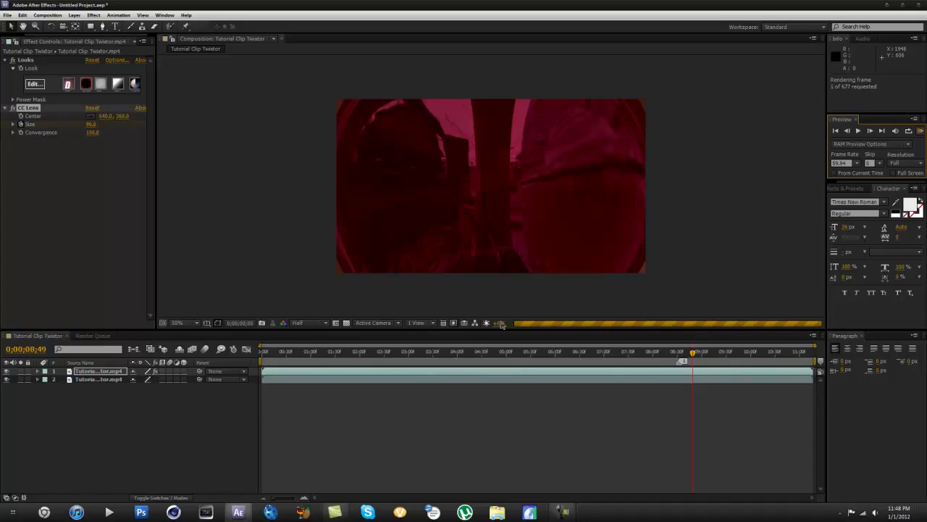
# Stop the full preview, set the work area around the transition, use Third resolution, and re-render
pyautogui.click(842, 240)
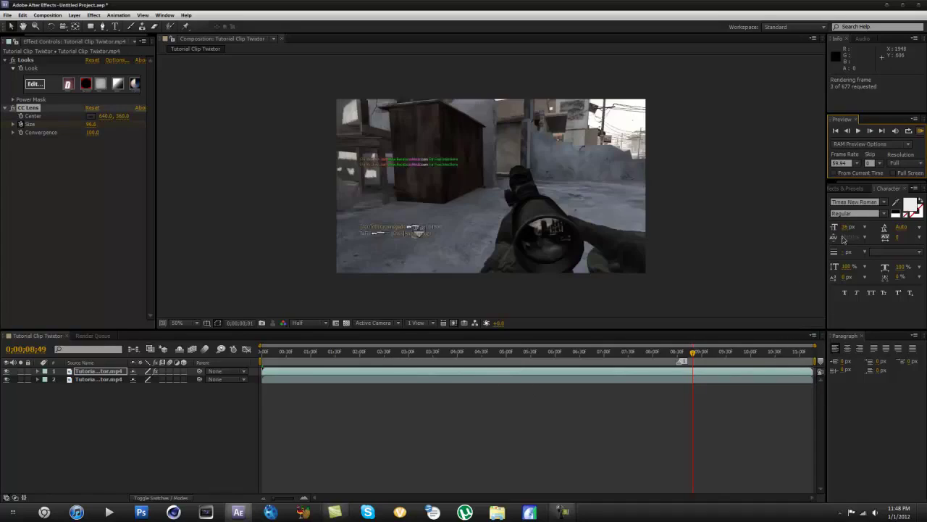
pyautogui.click(920, 133)
pyautogui.moveTo(262, 361); pyautogui.dragTo(645, 360)
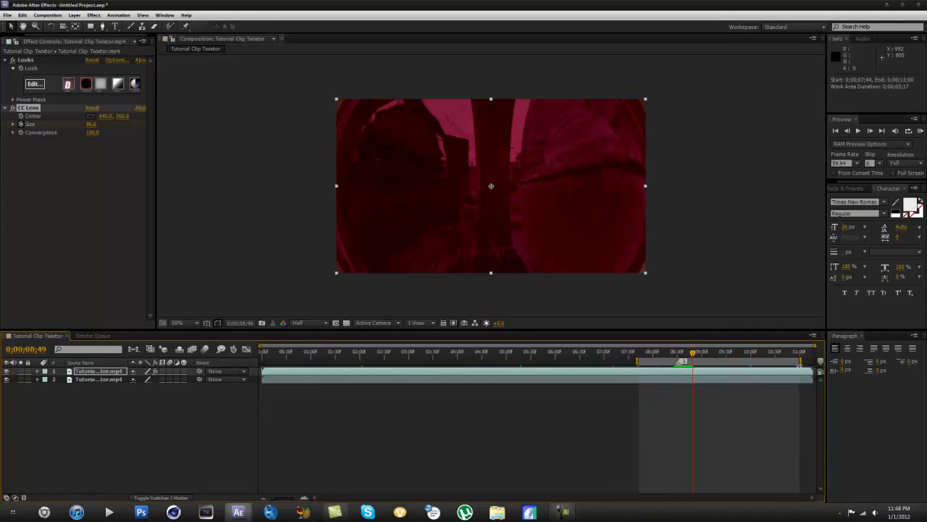
pyautogui.click(305, 328)
pyautogui.click(319, 372)
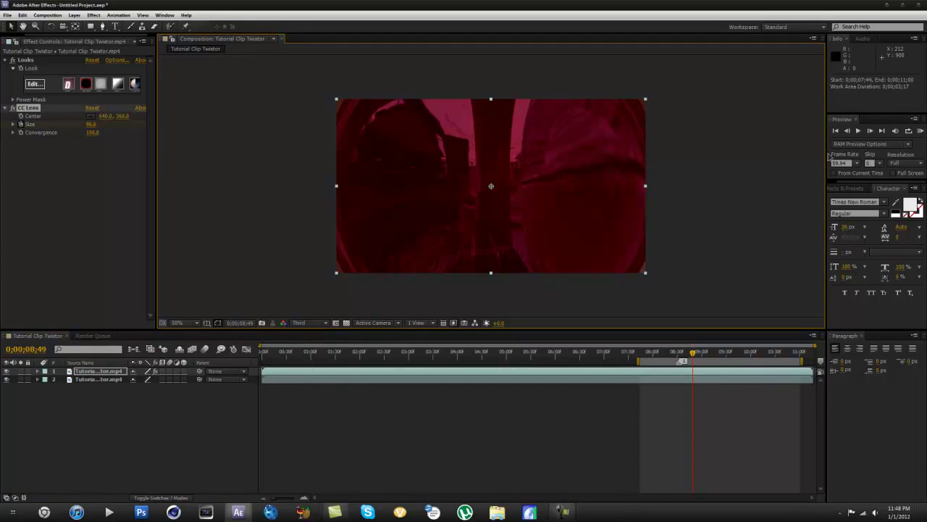
pyautogui.click(921, 132)
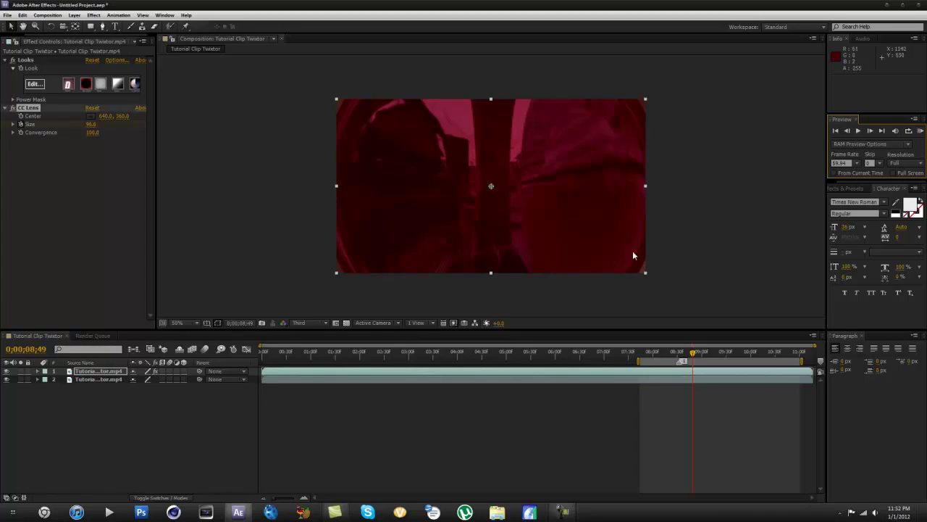
# Play and stop the cached preview, twirl open layer 1's CC Lens Size keyframes, and replay
pyautogui.click(920, 132)
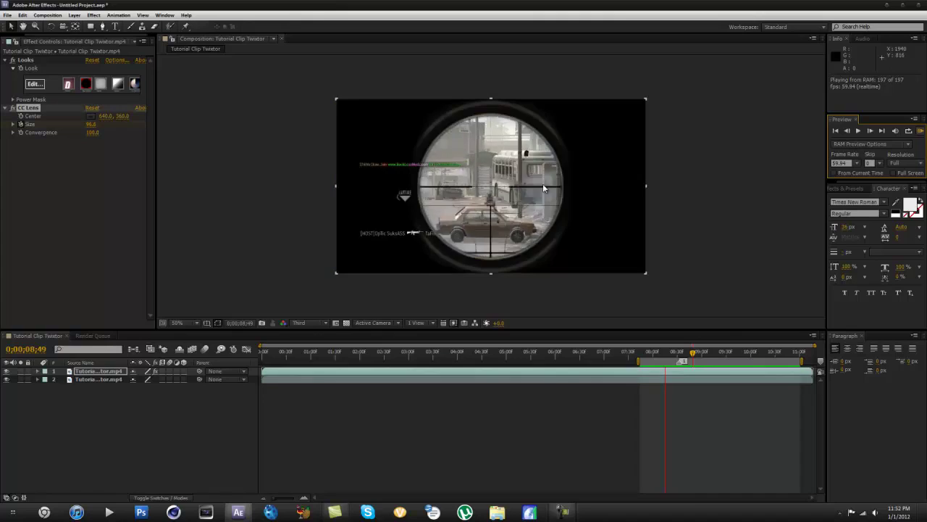
pyautogui.press('space')
pyautogui.click(39, 371)
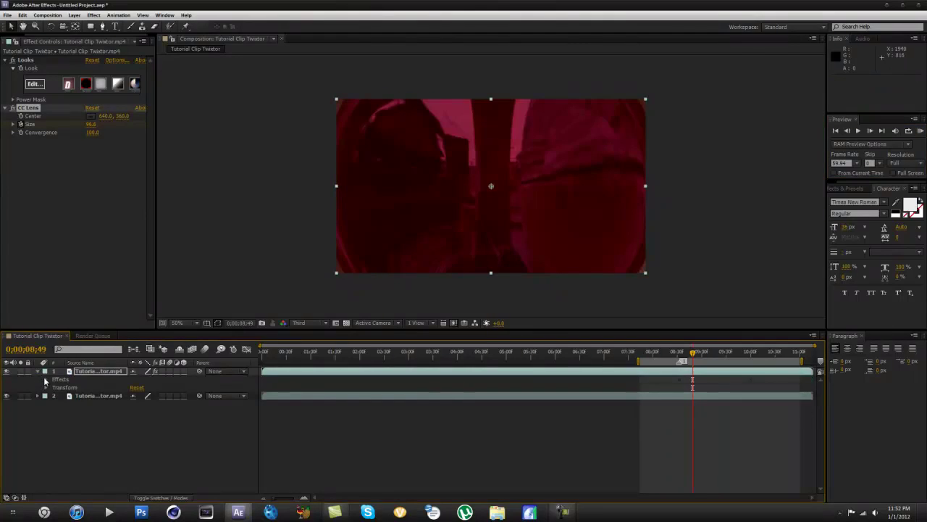
pyautogui.click(46, 379)
pyautogui.click(53, 395)
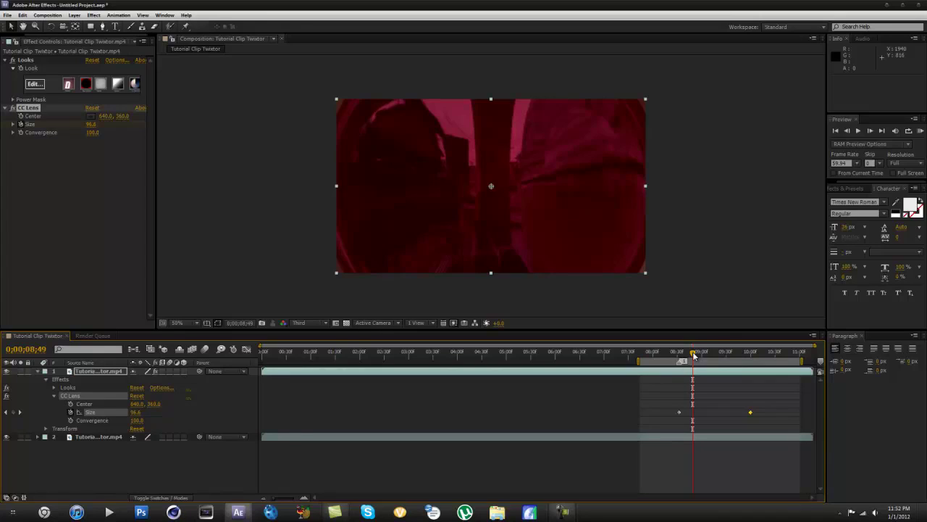
pyautogui.click(920, 131)
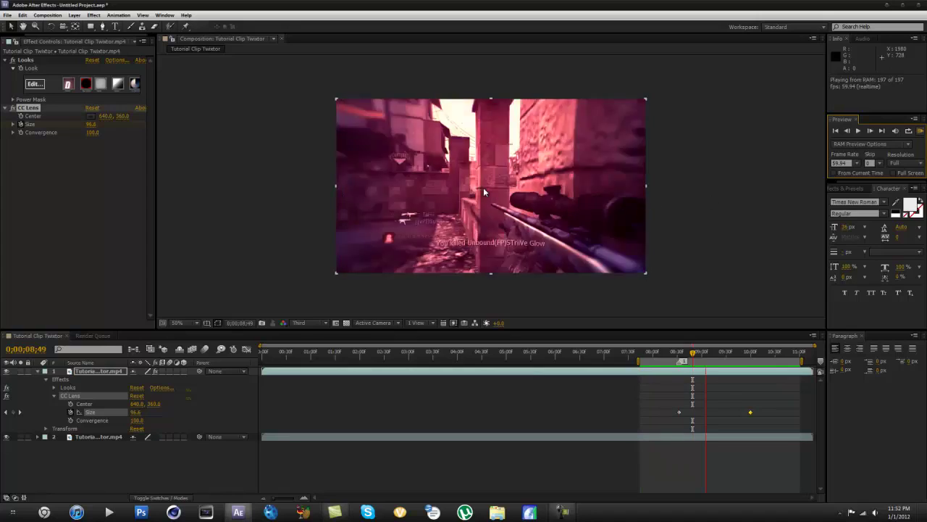